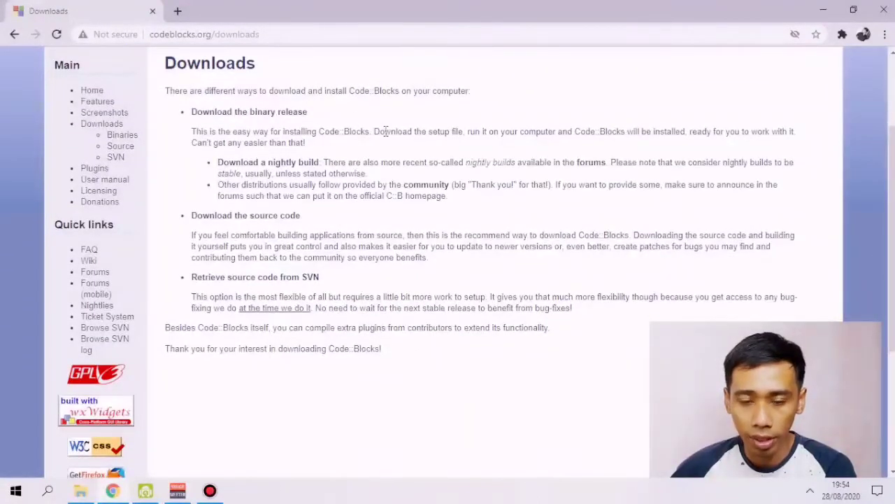
Step: Download codeblocks-20.03mingw-setup.exe for Windows from Sourceforge.net through the Code::Blocks binary release page
{"action": "left_click", "coordinate": [239, 120]}
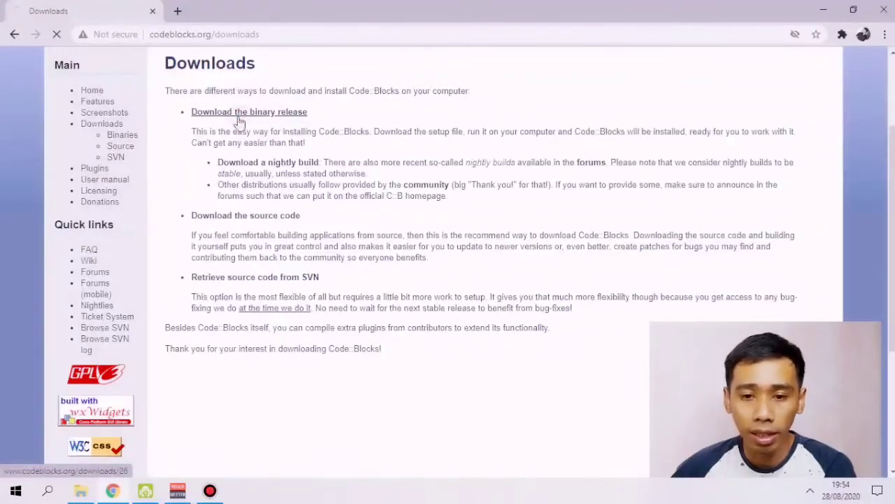
{"action": "scroll", "coordinate": [256, 189], "scroll_direction": "down", "scroll_amount": 3}
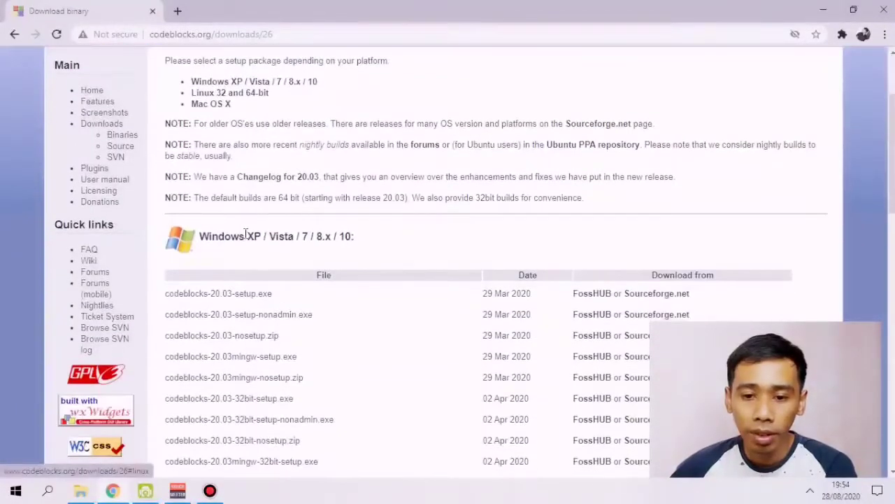
{"action": "scroll", "coordinate": [288, 247], "scroll_direction": "up", "scroll_amount": 1}
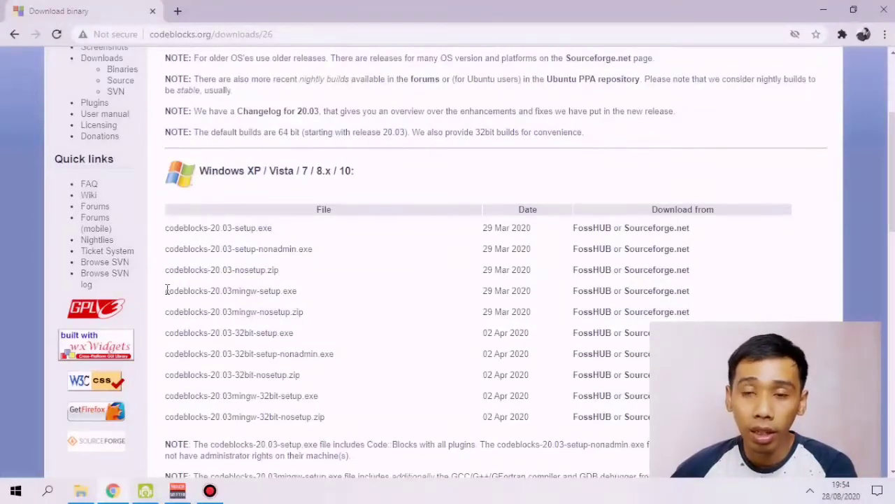
{"action": "left_click_drag", "start_coordinate": [167, 290], "coordinate": [308, 297]}
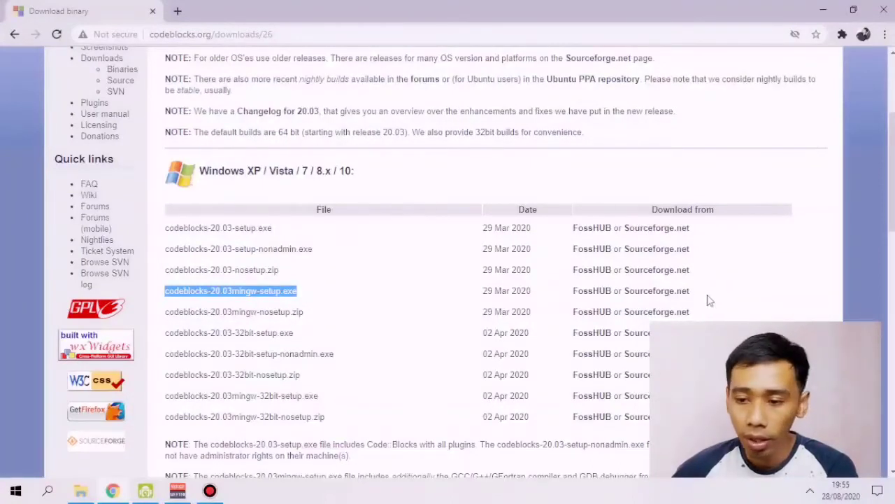
{"action": "left_click", "coordinate": [704, 275]}
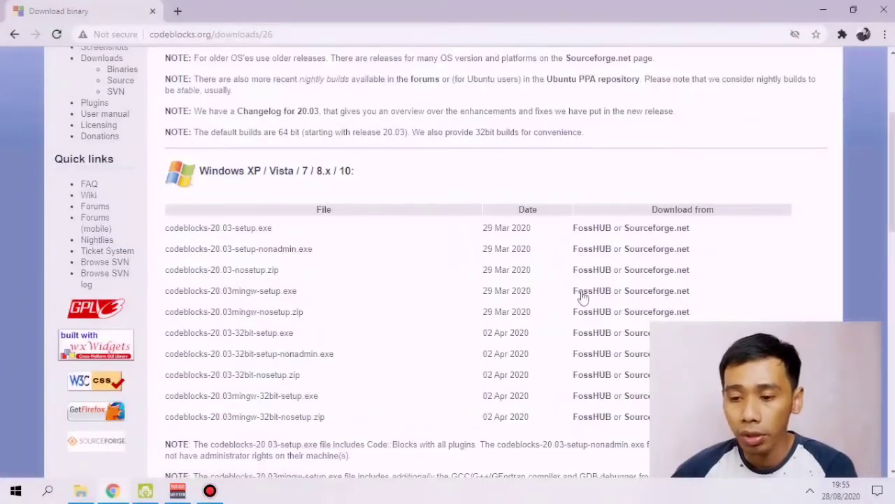
{"action": "left_click", "coordinate": [659, 294]}
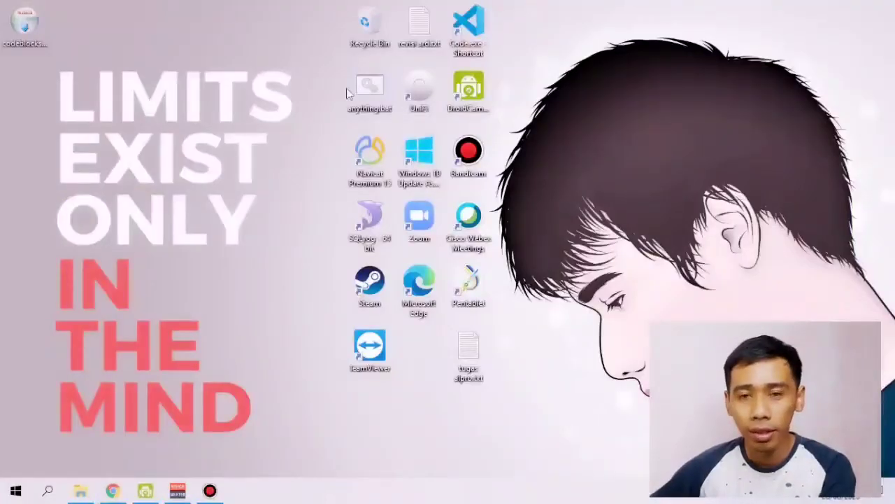
Step: Run the downloaded installer, accept the license and install the full component set in C:\Program Files\CodeBlocks
{"action": "left_click", "coordinate": [23, 27]}
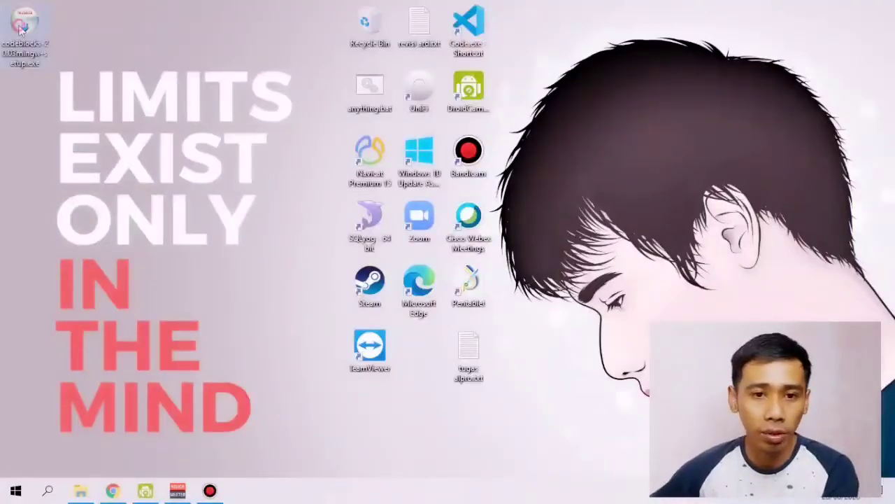
{"action": "double_click", "coordinate": [41, 60]}
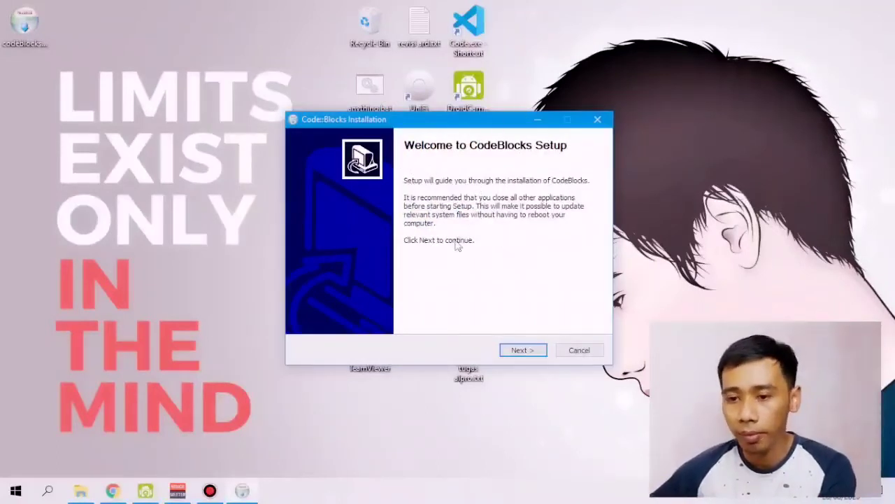
{"action": "left_click", "coordinate": [526, 350]}
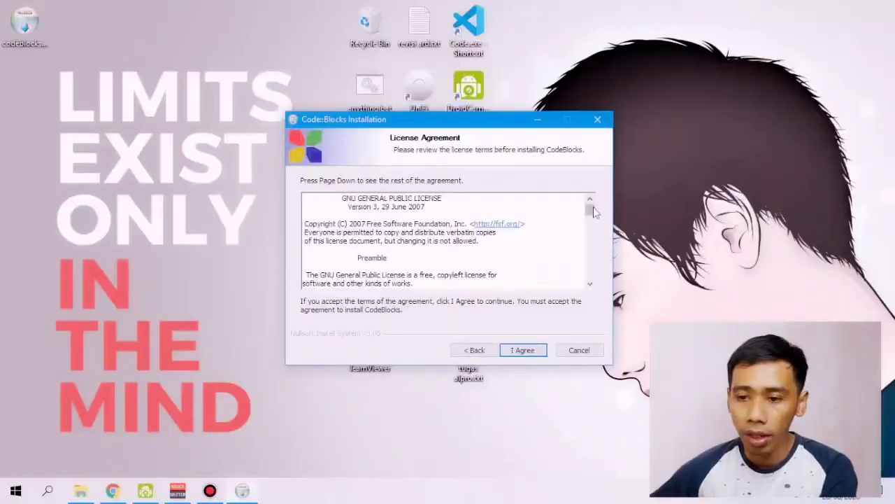
{"action": "mouse_move", "coordinate": [590, 209]}
{"action": "left_mouse_down"}
{"action": "mouse_move", "coordinate": [585, 256]}
{"action": "mouse_move", "coordinate": [591, 189]}
{"action": "mouse_move", "coordinate": [590, 202]}
{"action": "left_mouse_up"}
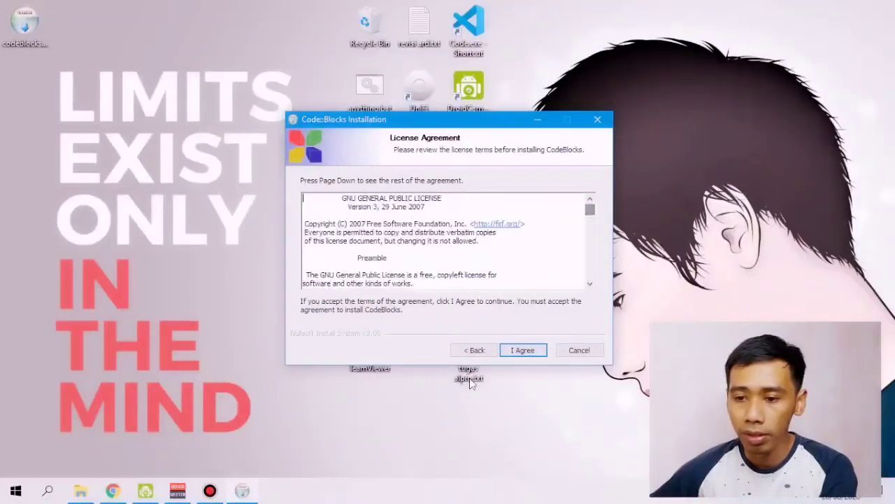
{"action": "left_click", "coordinate": [522, 350]}
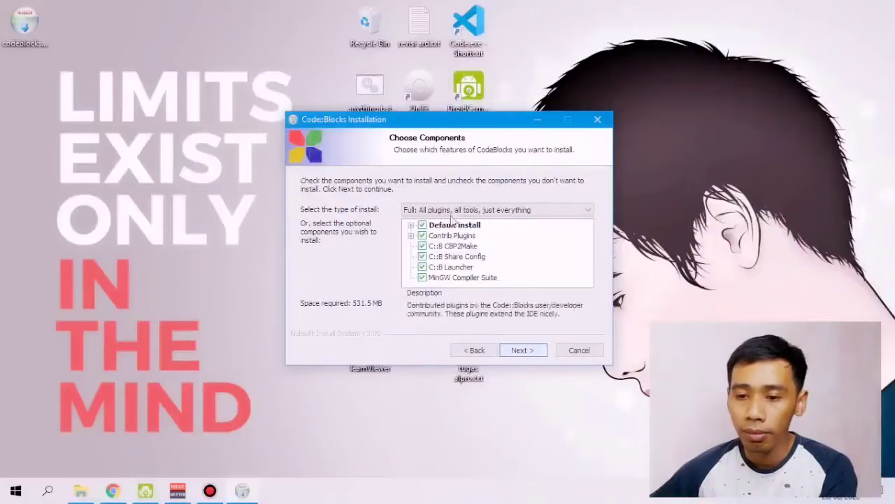
{"action": "left_click", "coordinate": [522, 352]}
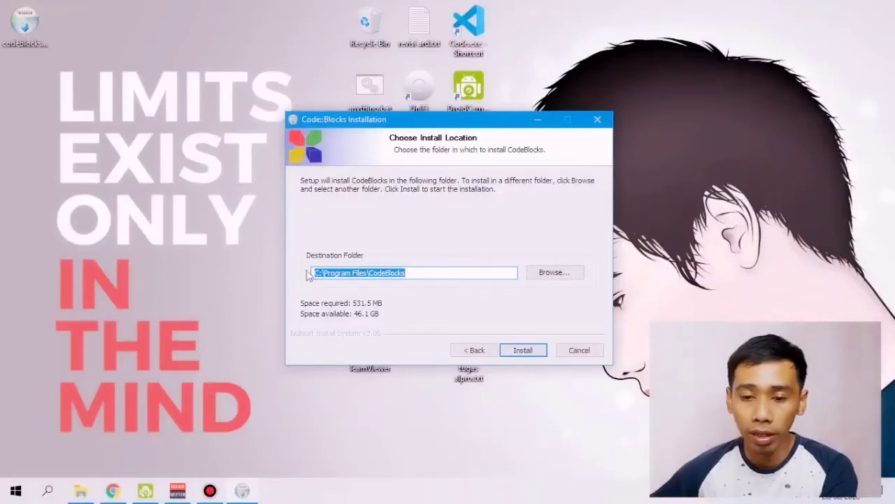
{"action": "left_click", "coordinate": [523, 351]}
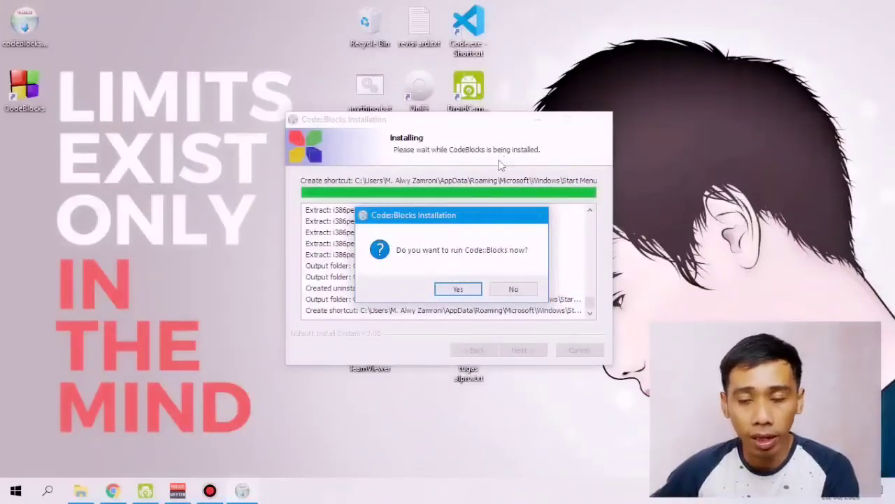
Step: Launch Code::Blocks from the installer, finish the setup and dismiss the keyboard shortcut conflicts notice
{"action": "left_click", "coordinate": [467, 291]}
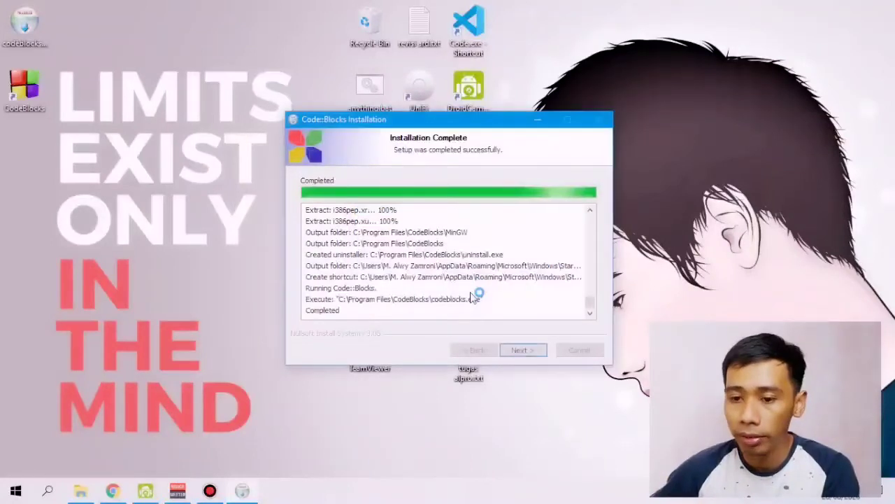
{"action": "left_click", "coordinate": [523, 350]}
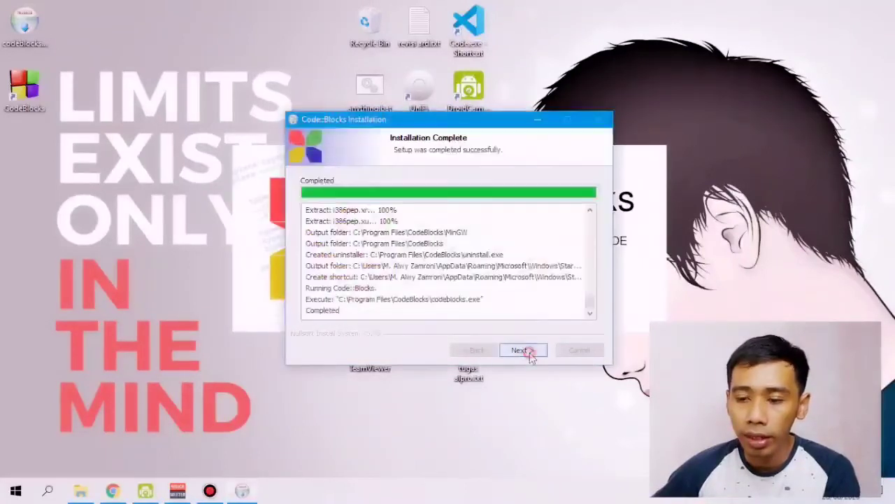
{"action": "left_click", "coordinate": [522, 349]}
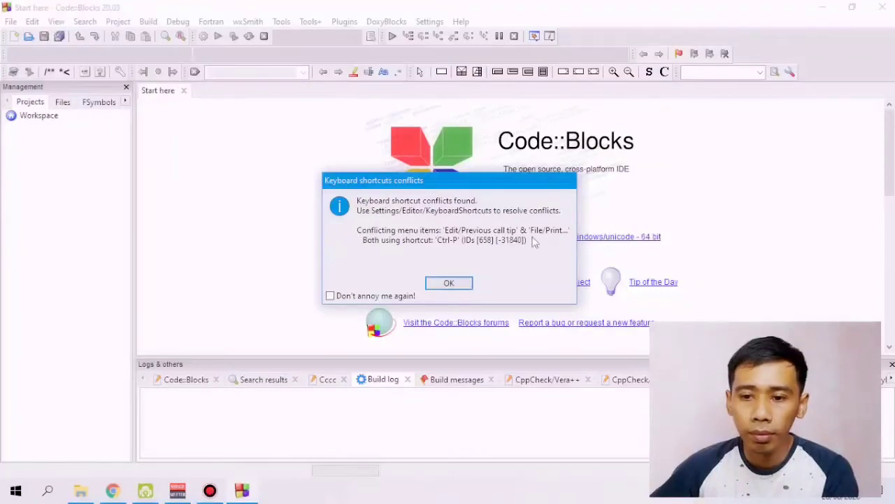
{"action": "left_click", "coordinate": [446, 284]}
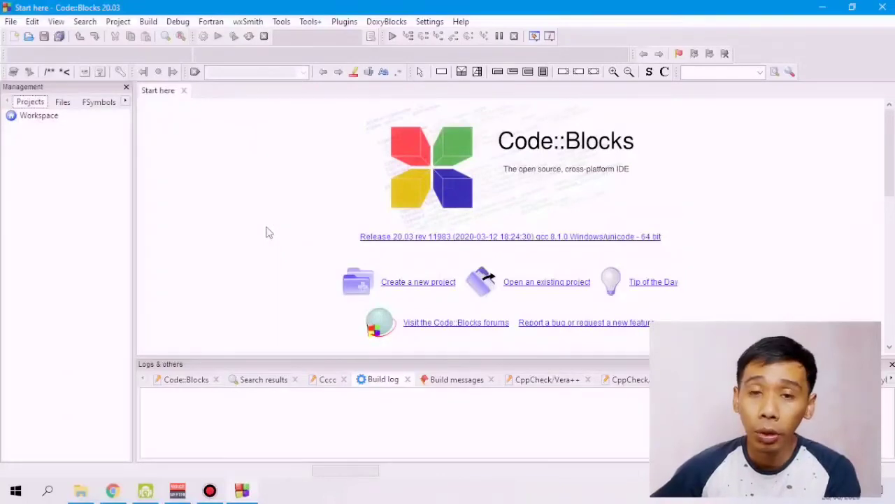
Step: Create a new project from the Console application template and choose C++ as its language
{"action": "left_click", "coordinate": [428, 282]}
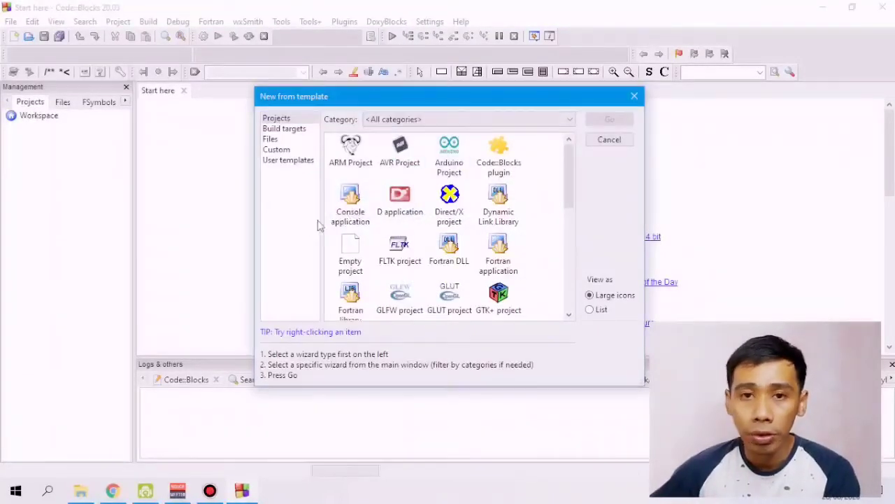
{"action": "left_click", "coordinate": [350, 207]}
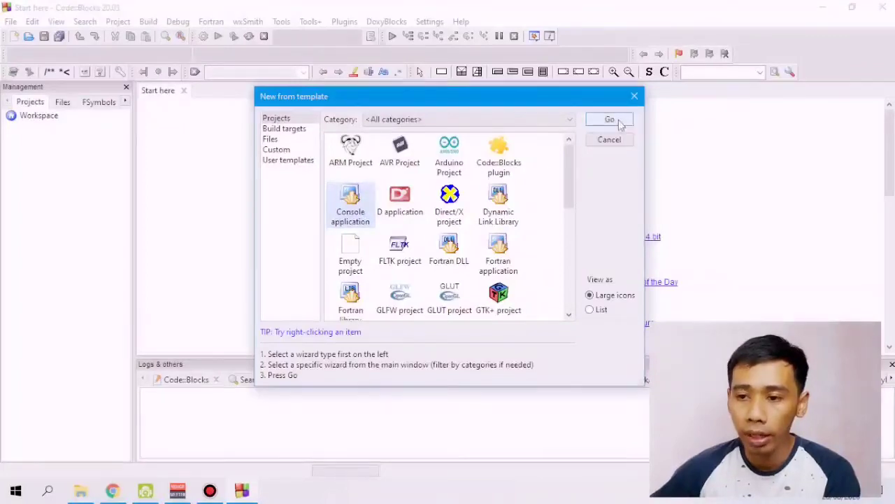
{"action": "left_click", "coordinate": [619, 124]}
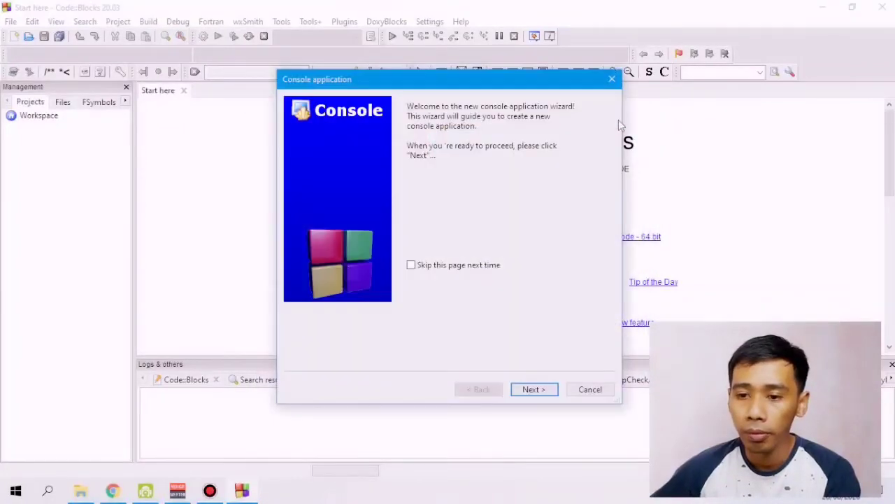
{"action": "left_click", "coordinate": [535, 389]}
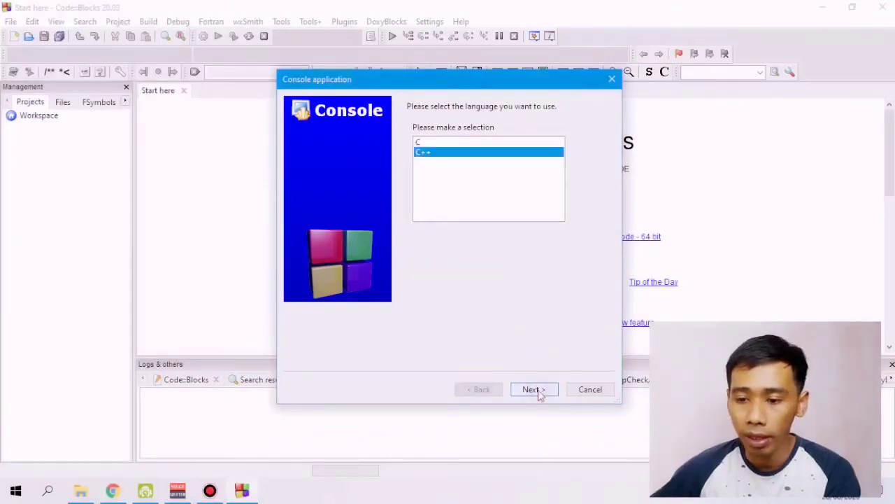
{"action": "left_click", "coordinate": [425, 142]}
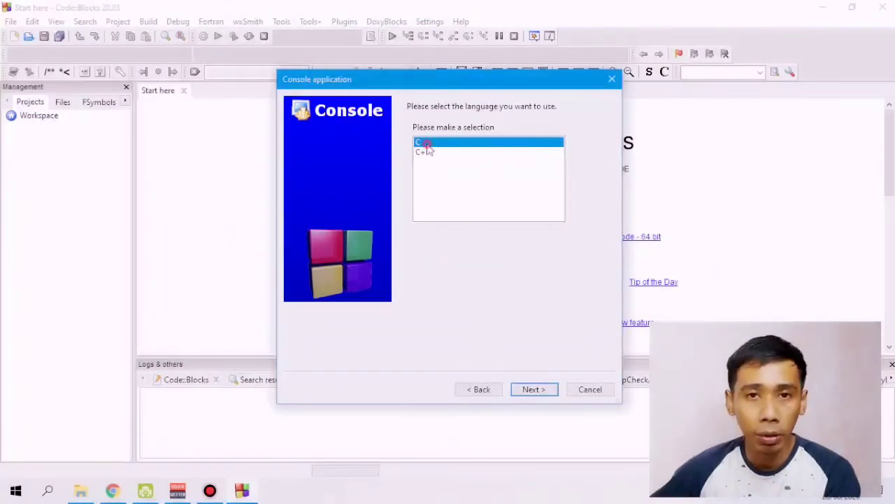
{"action": "left_click", "coordinate": [428, 152]}
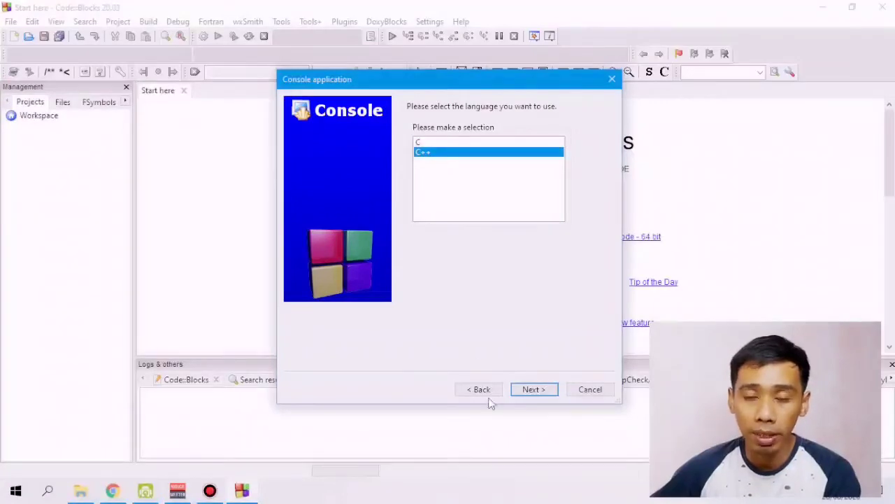
{"action": "left_click", "coordinate": [536, 393]}
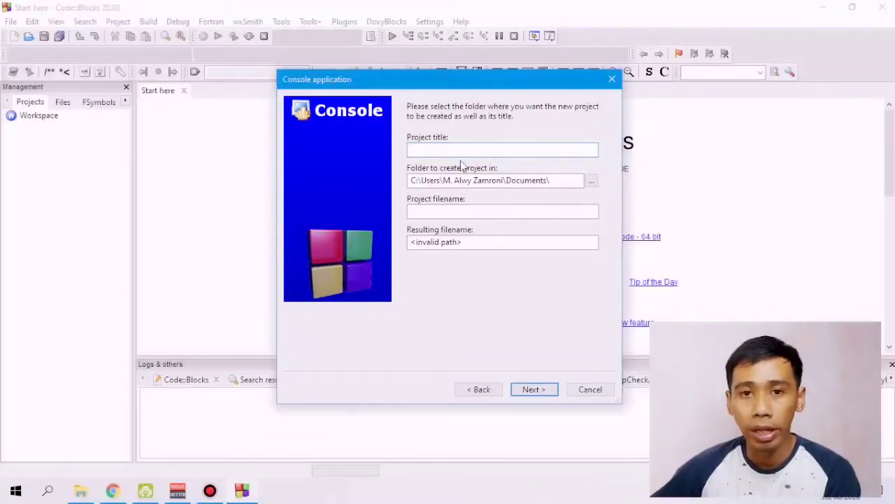
Step: Title the project helloworld and set the Desktop as the folder to create it in
{"action": "type", "text": "he"}
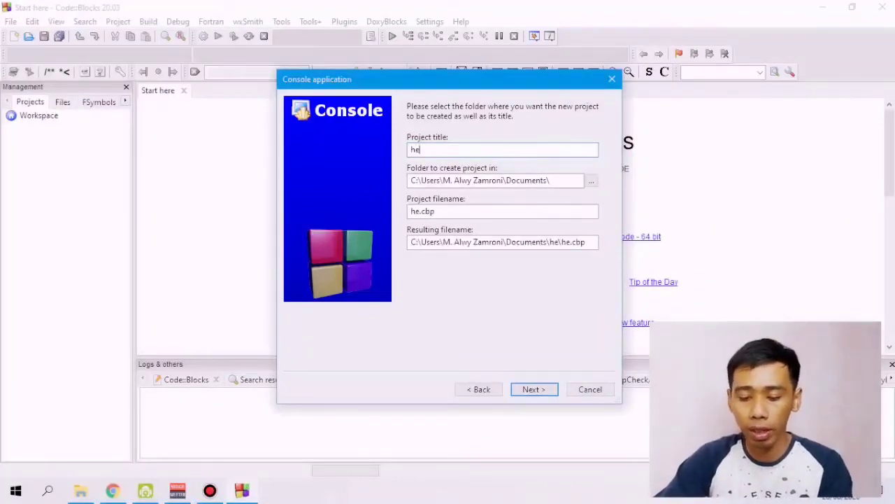
{"action": "type", "text": "lloworld"}
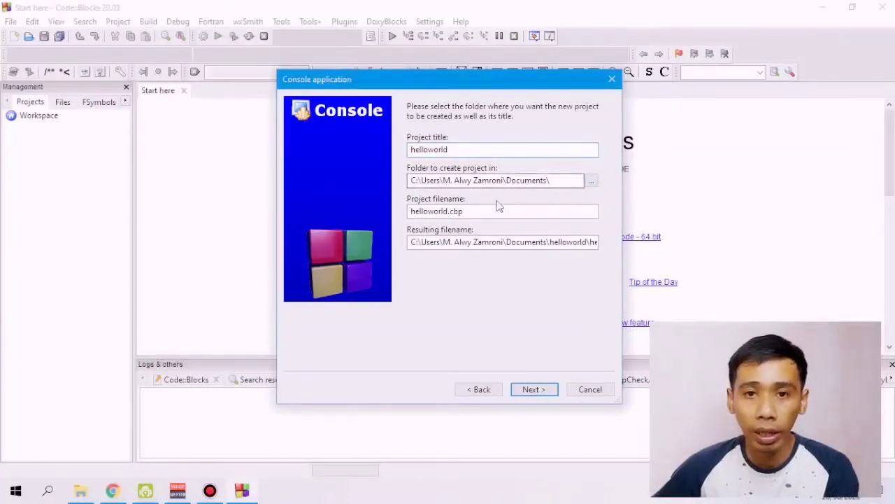
{"action": "left_click", "coordinate": [592, 181]}
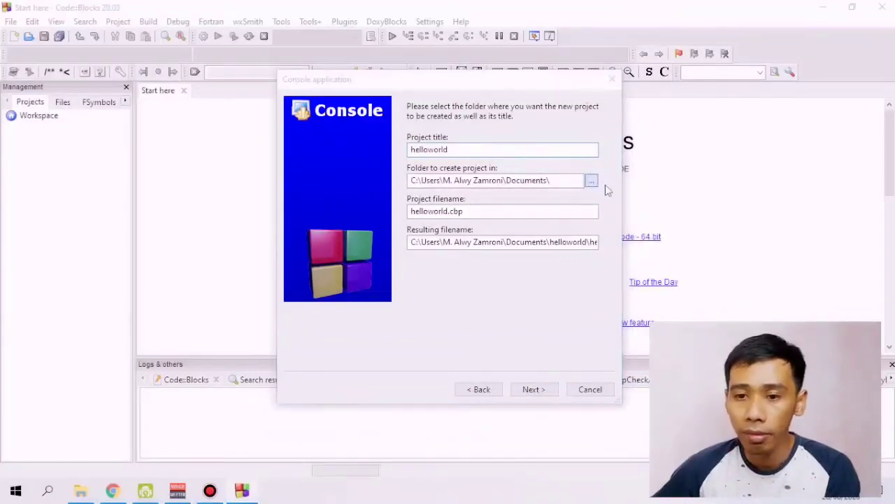
{"action": "scroll", "coordinate": [374, 263], "scroll_direction": "up", "scroll_amount": 2}
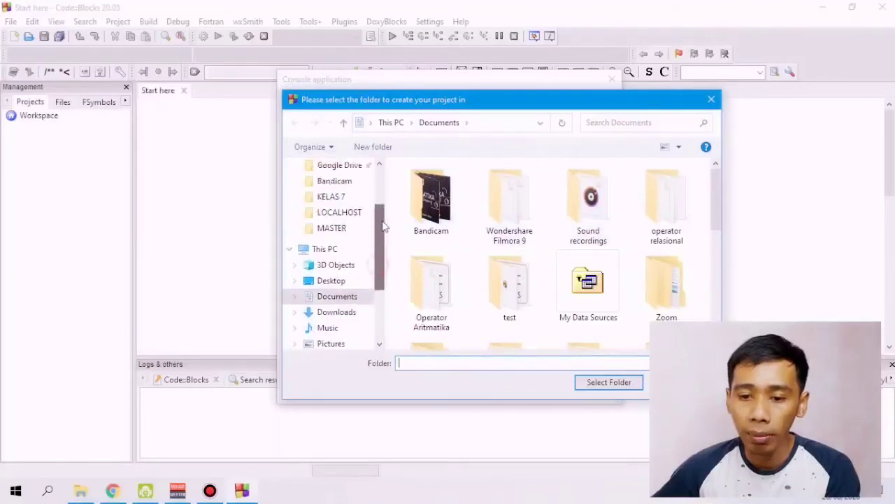
{"action": "scroll", "coordinate": [375, 290], "scroll_direction": "down", "scroll_amount": 2}
{"action": "scroll", "coordinate": [385, 232], "scroll_direction": "up", "scroll_amount": 2}
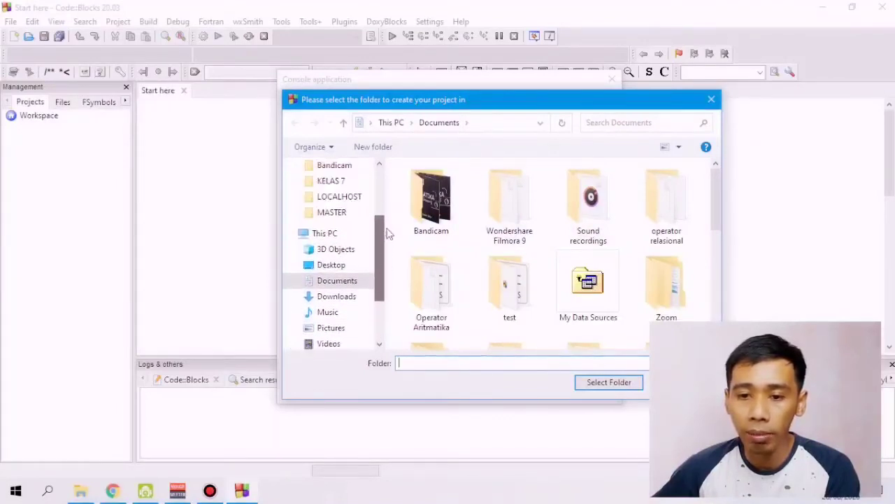
{"action": "scroll", "coordinate": [390, 256], "scroll_direction": "down", "scroll_amount": 1}
{"action": "left_click", "coordinate": [336, 217]}
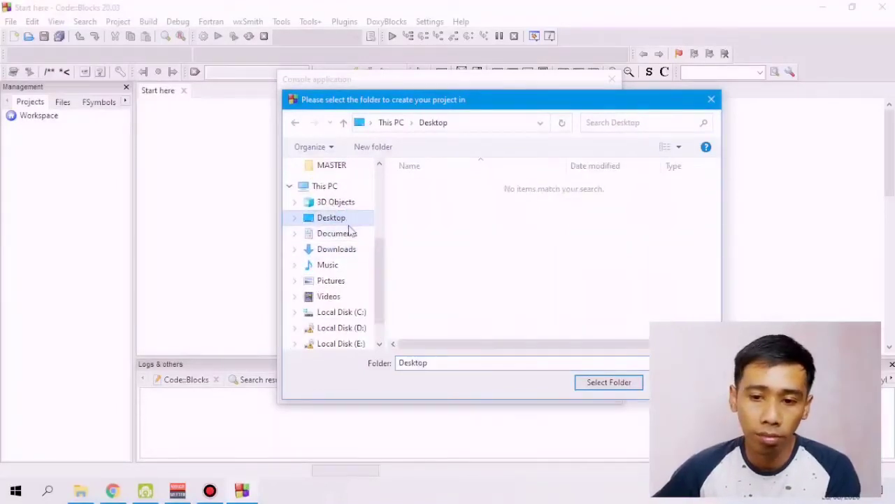
{"action": "left_click", "coordinate": [624, 385]}
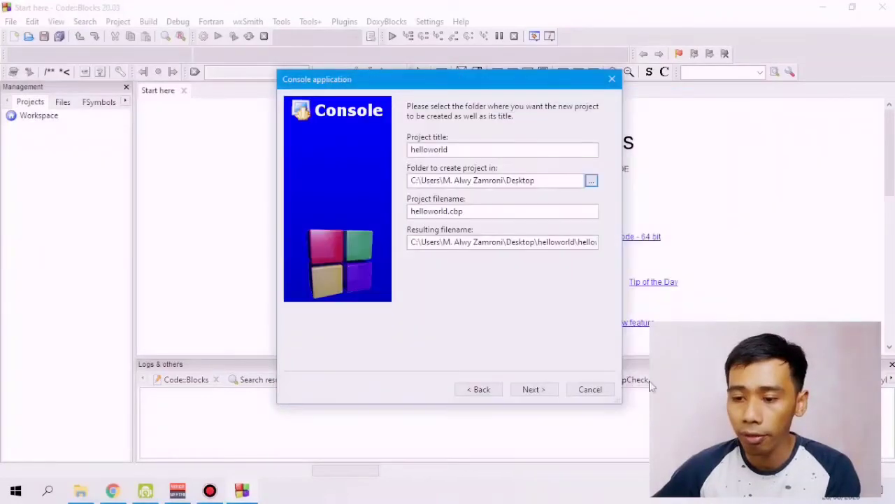
{"action": "left_click", "coordinate": [543, 390]}
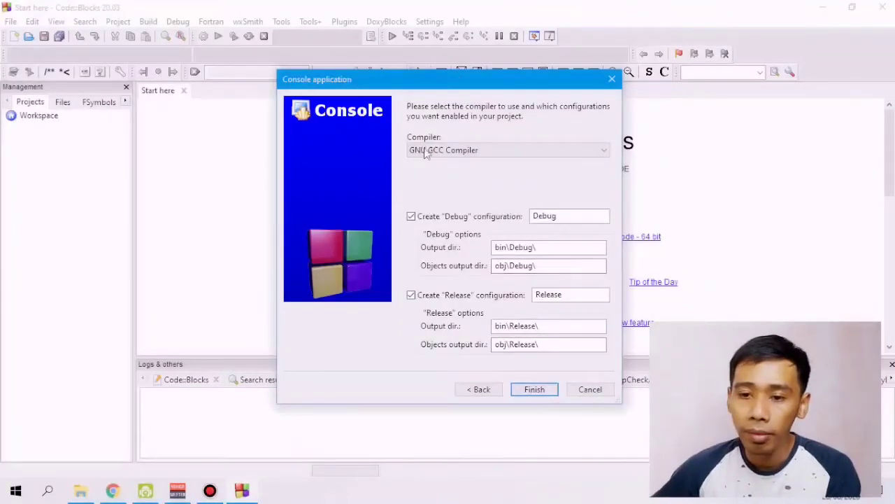
Step: Keep the GNU GCC Compiler with the Debug and Release configurations and finish creating the project
{"action": "left_click", "coordinate": [459, 151]}
{"action": "left_click_drag", "start_coordinate": [604, 198], "coordinate": [603, 151]}
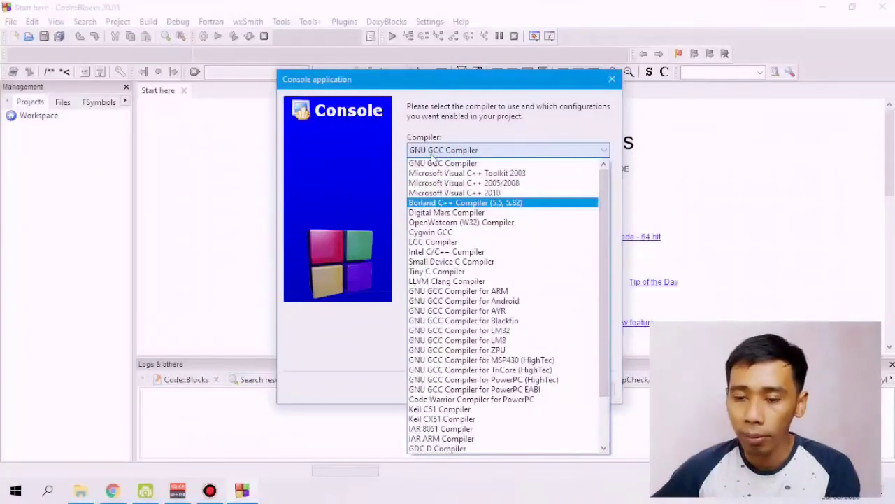
{"action": "left_click", "coordinate": [471, 136]}
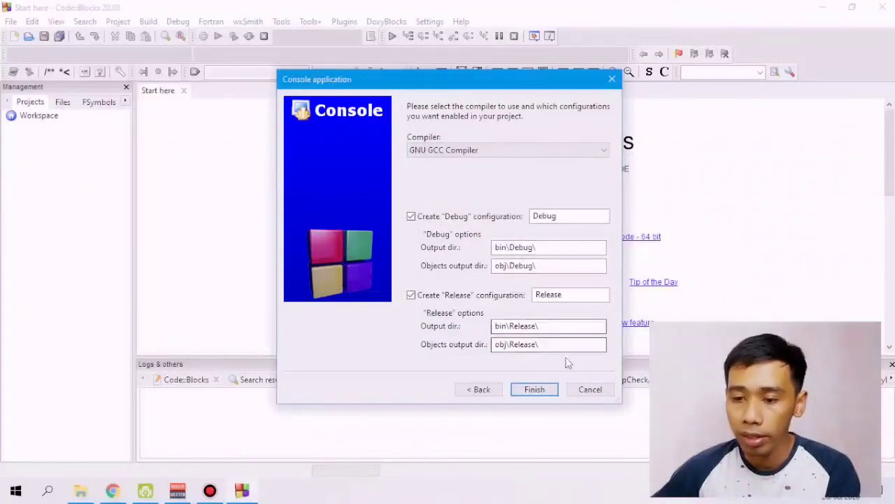
{"action": "left_click", "coordinate": [535, 389]}
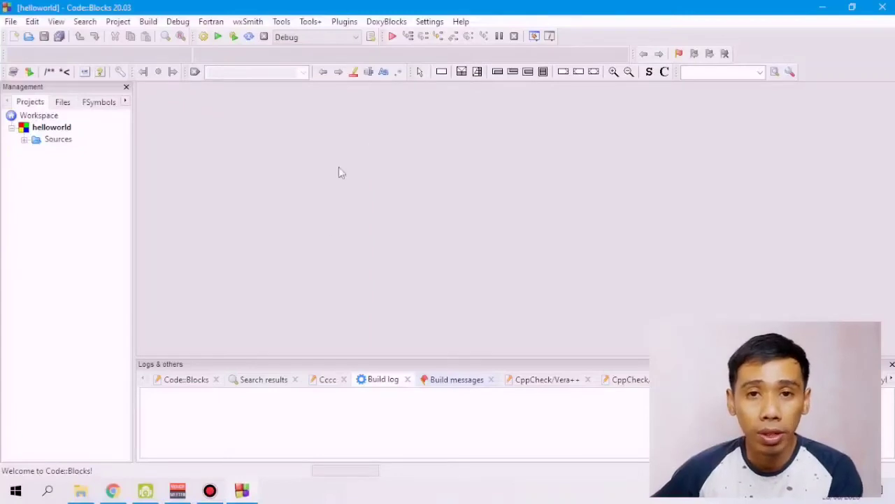
Step: Expand the Sources folder of the helloworld project and open main.cpp in the editor
{"action": "left_click", "coordinate": [52, 130]}
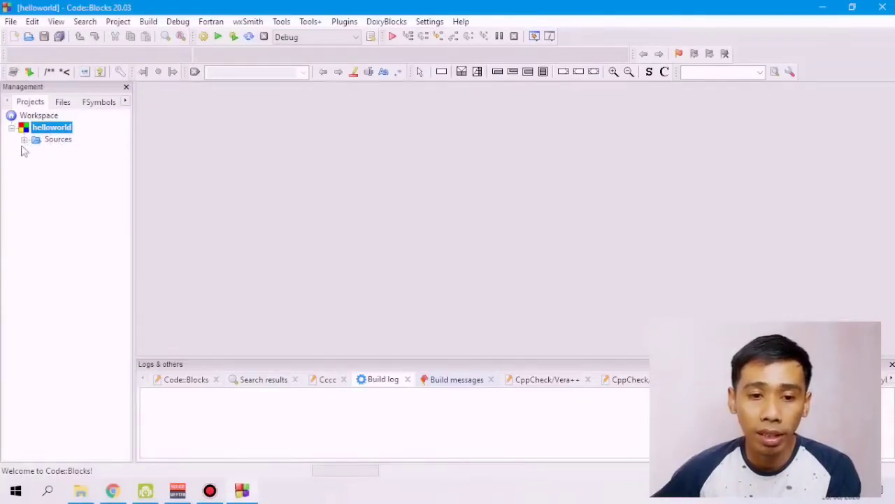
{"action": "left_click", "coordinate": [25, 140]}
{"action": "left_click", "coordinate": [73, 154]}
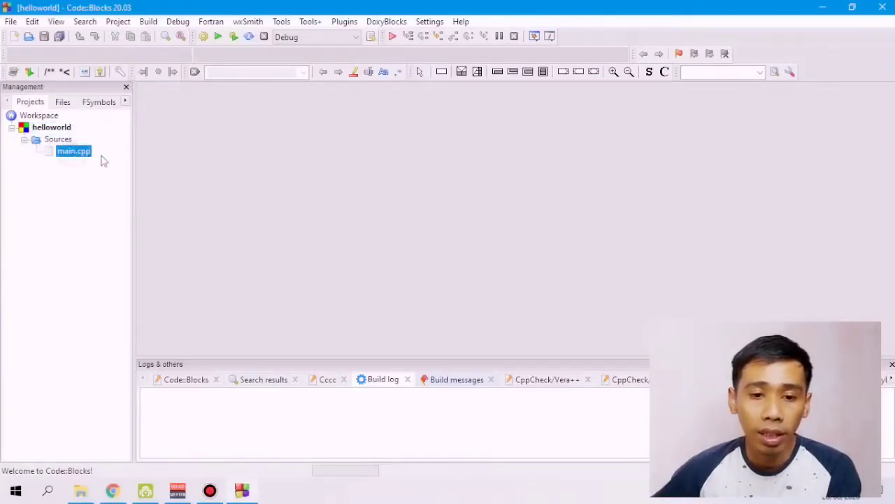
{"action": "double_click", "coordinate": [86, 158]}
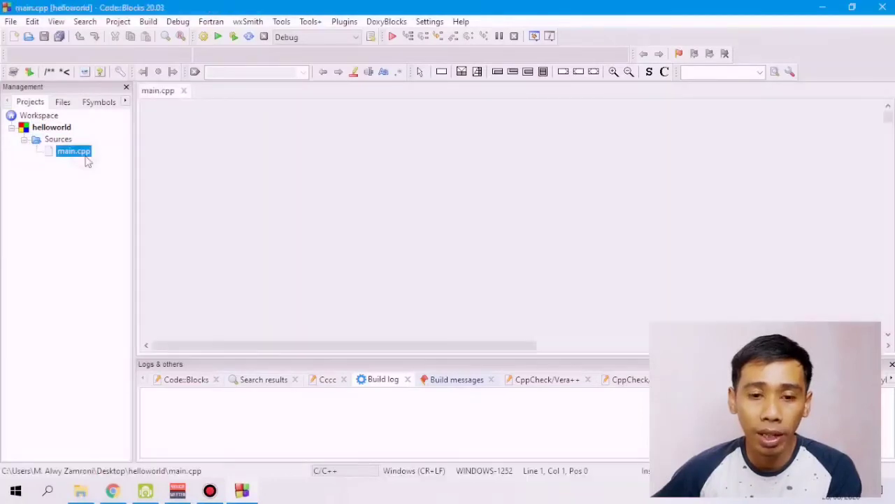
Step: Examine the template code in main.cpp, especially the main function and its cout statement
{"action": "left_click", "coordinate": [340, 244]}
{"action": "left_click_drag", "start_coordinate": [363, 266], "coordinate": [182, 262]}
{"action": "left_click_drag", "start_coordinate": [181, 194], "coordinate": [176, 95]}
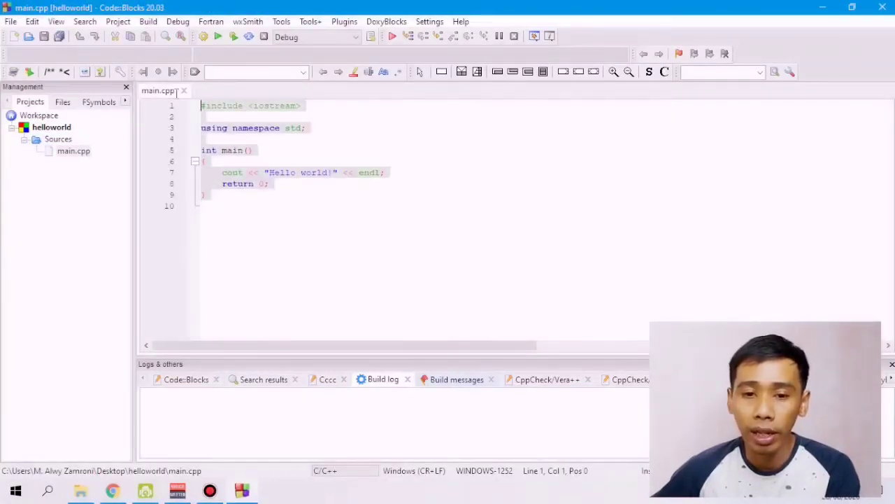
{"action": "left_click", "coordinate": [251, 164]}
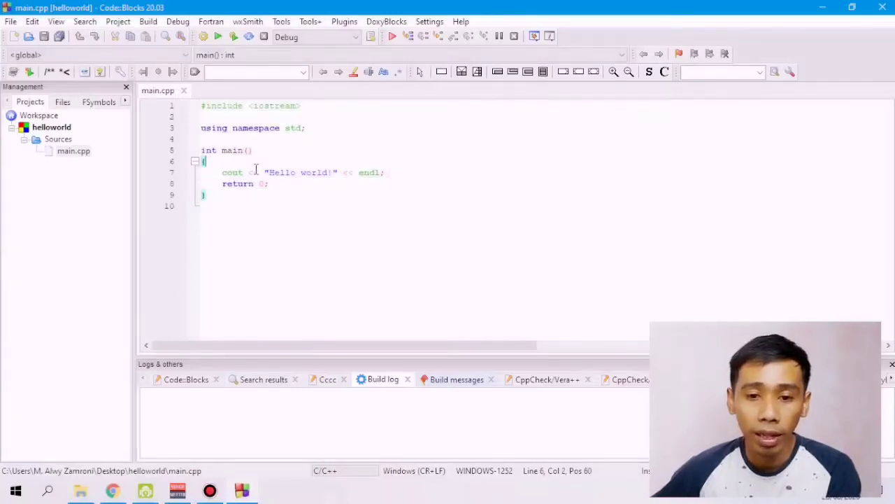
{"action": "left_click", "coordinate": [290, 201]}
{"action": "left_click", "coordinate": [240, 172]}
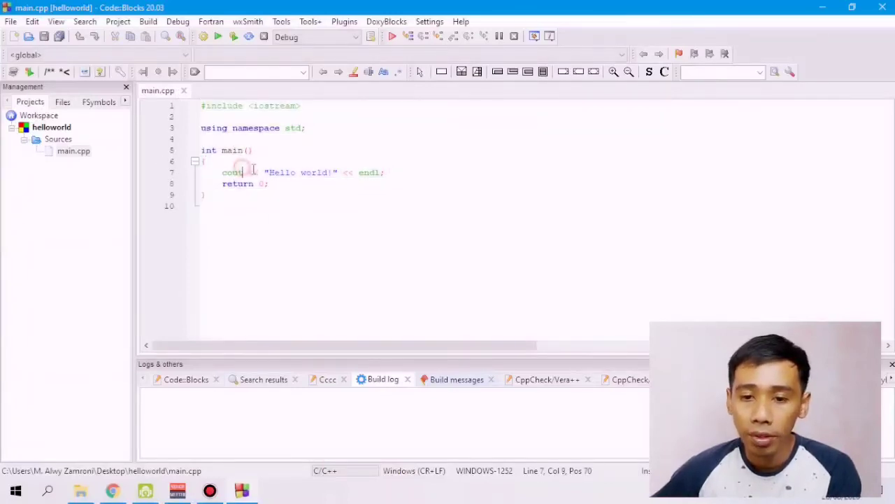
{"action": "left_click", "coordinate": [317, 174]}
{"action": "double_click", "coordinate": [317, 174]}
{"action": "left_click", "coordinate": [430, 192]}
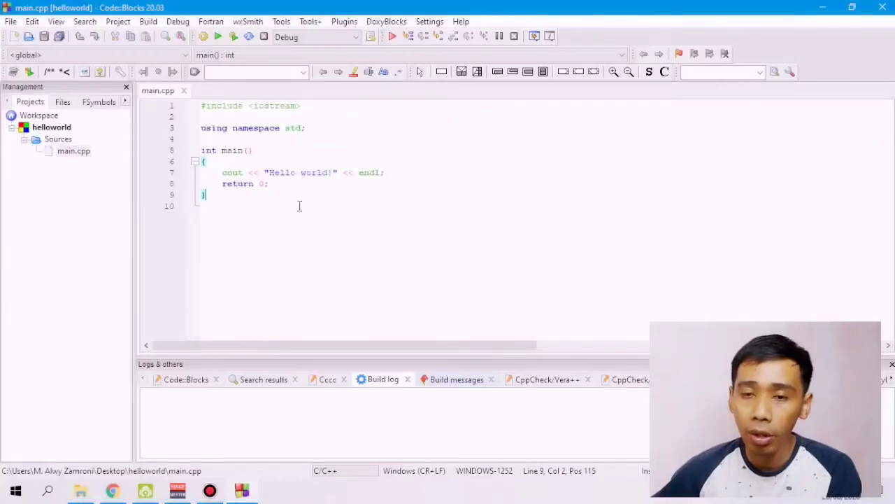
{"action": "left_click", "coordinate": [336, 234]}
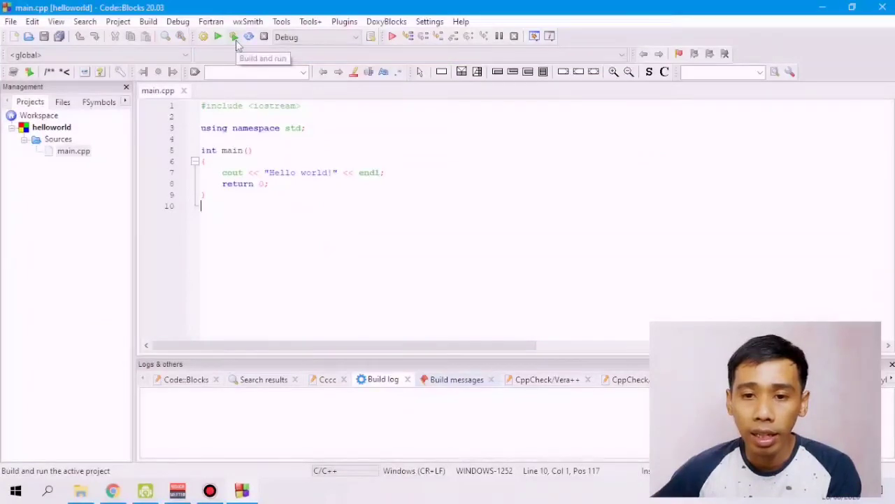
Step: Build and run the helloworld project, check the program's console output and close the console window
{"action": "left_click", "coordinate": [237, 44]}
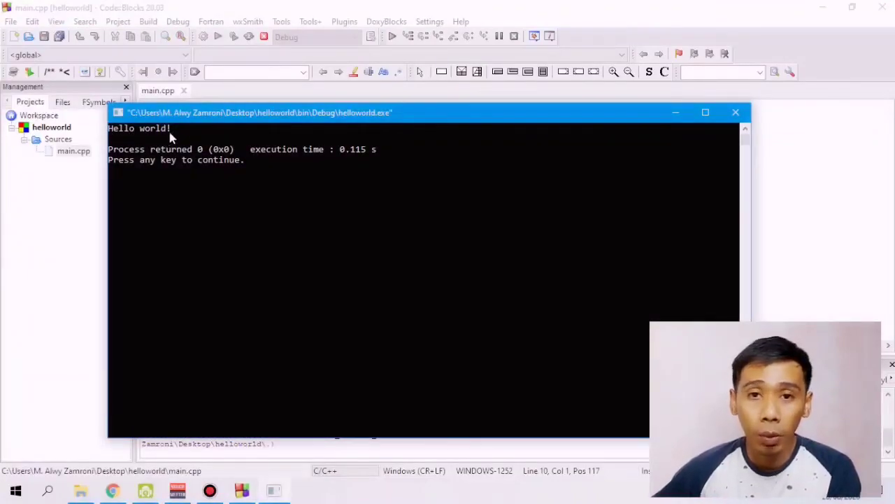
{"action": "left_click_drag", "start_coordinate": [262, 116], "coordinate": [223, 58]}
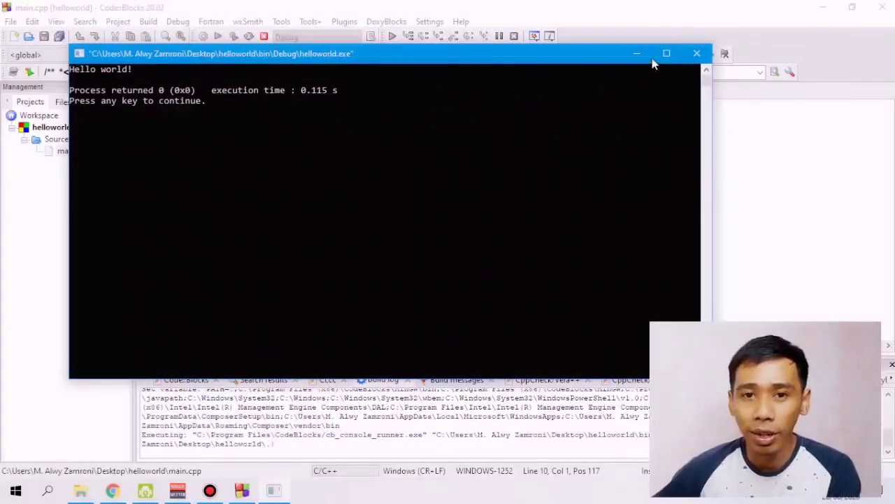
{"action": "left_click", "coordinate": [696, 53]}
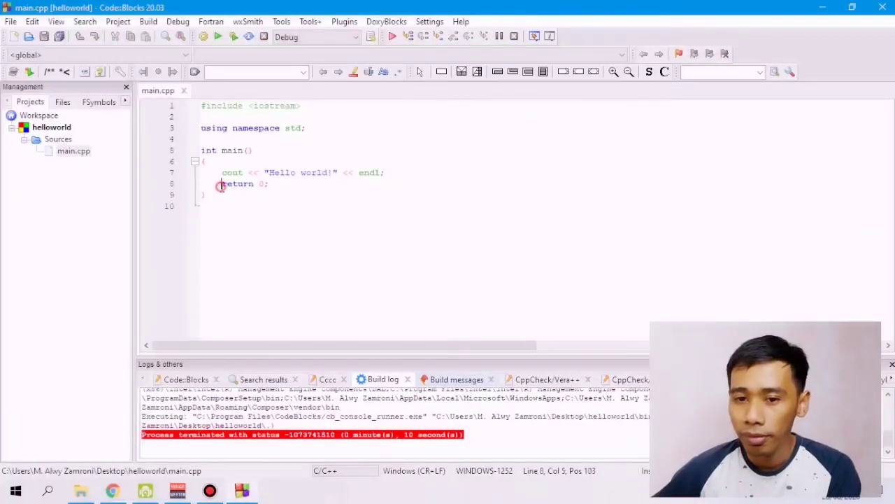
{"action": "left_click", "coordinate": [229, 203]}
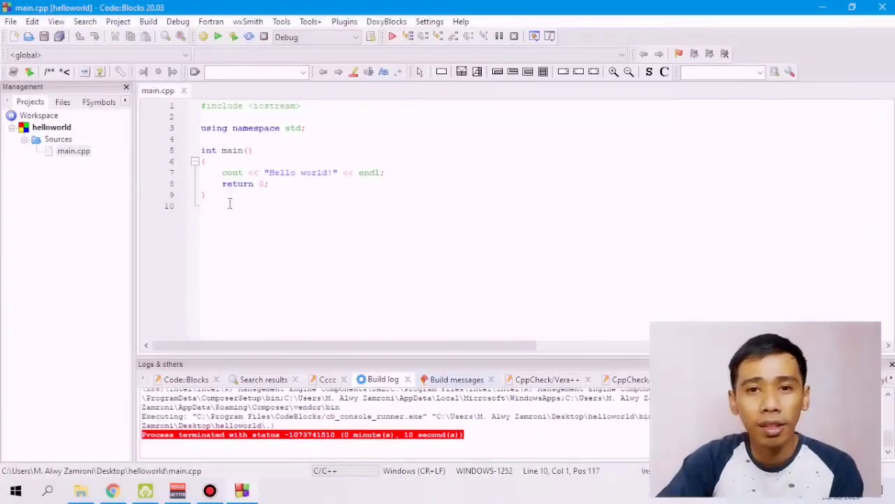